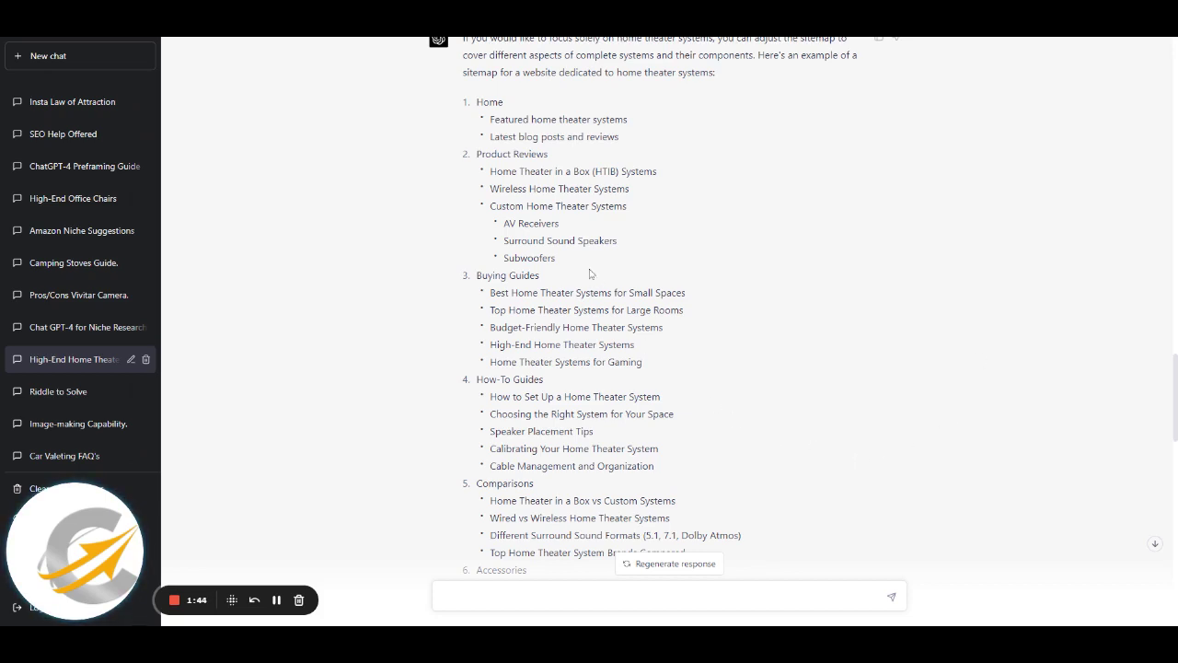
# Copy the "Home Theater in a Box (HTIB) Systems" entry under Product Reviews in the home theater sitemap
pyautogui.scroll(1, 591, 273)
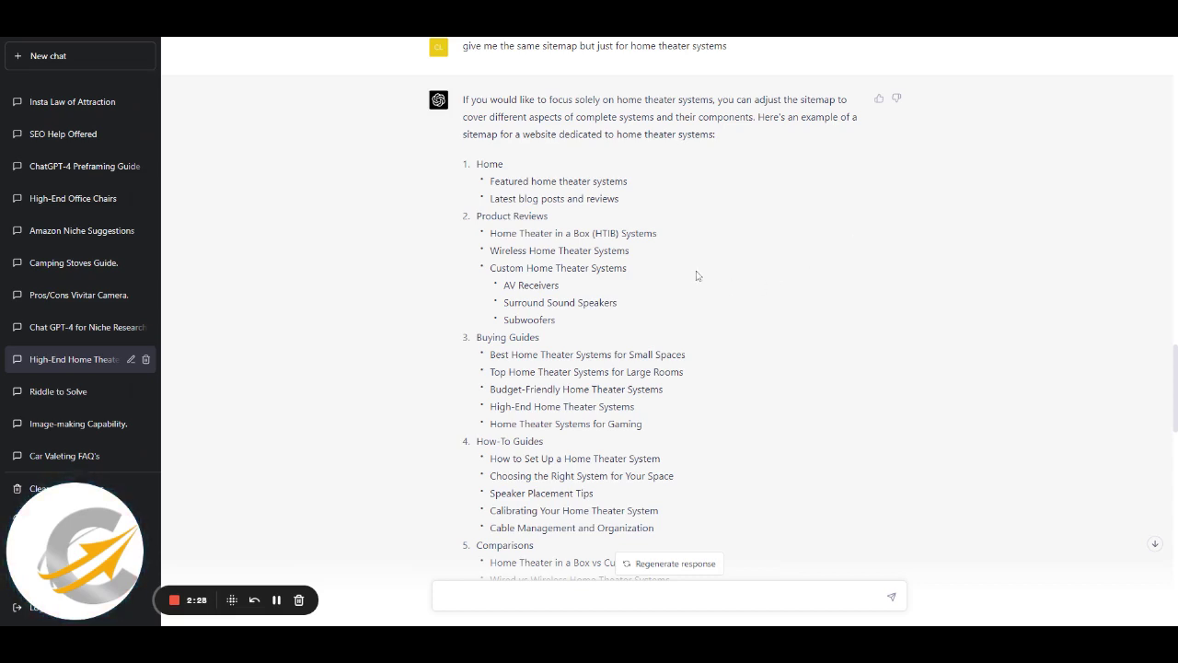
pyautogui.moveTo(657, 233); pyautogui.dragTo(493, 241)
pyautogui.hotkey('ctrl', 'c')
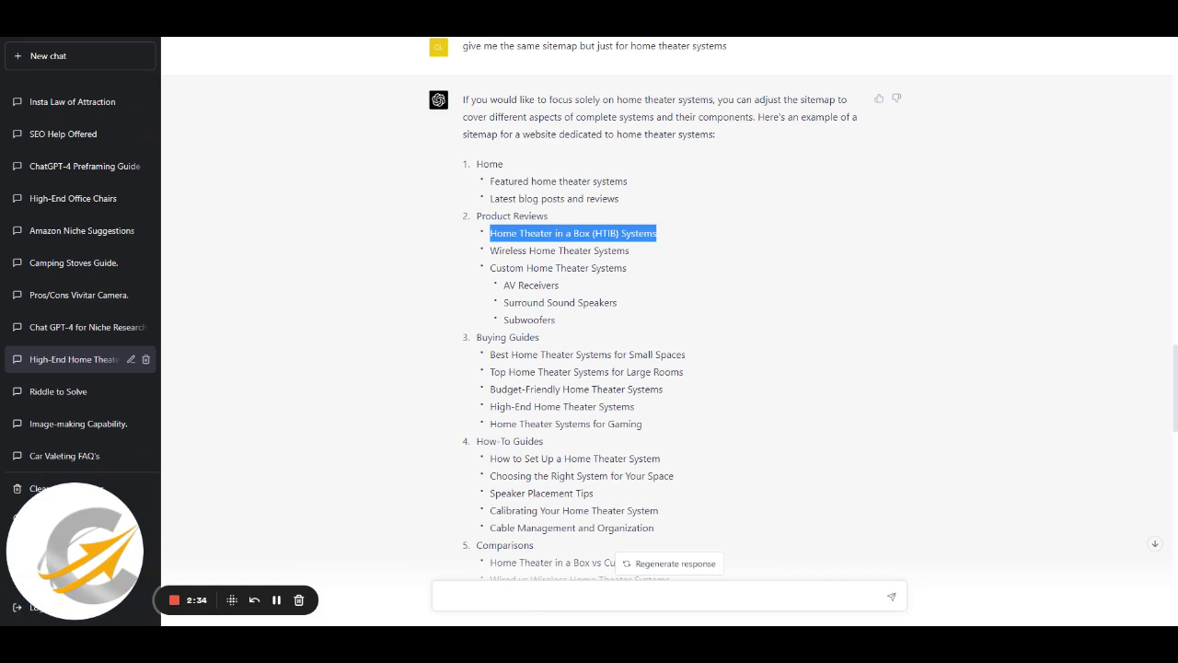
# Submit the prompt "give me the top 5 products from amazon.com for Home Theater in a Box (HTIB) Systems"
pyautogui.click(568, 606)
pyautogui.write('give me the top 5 products from amaozn')
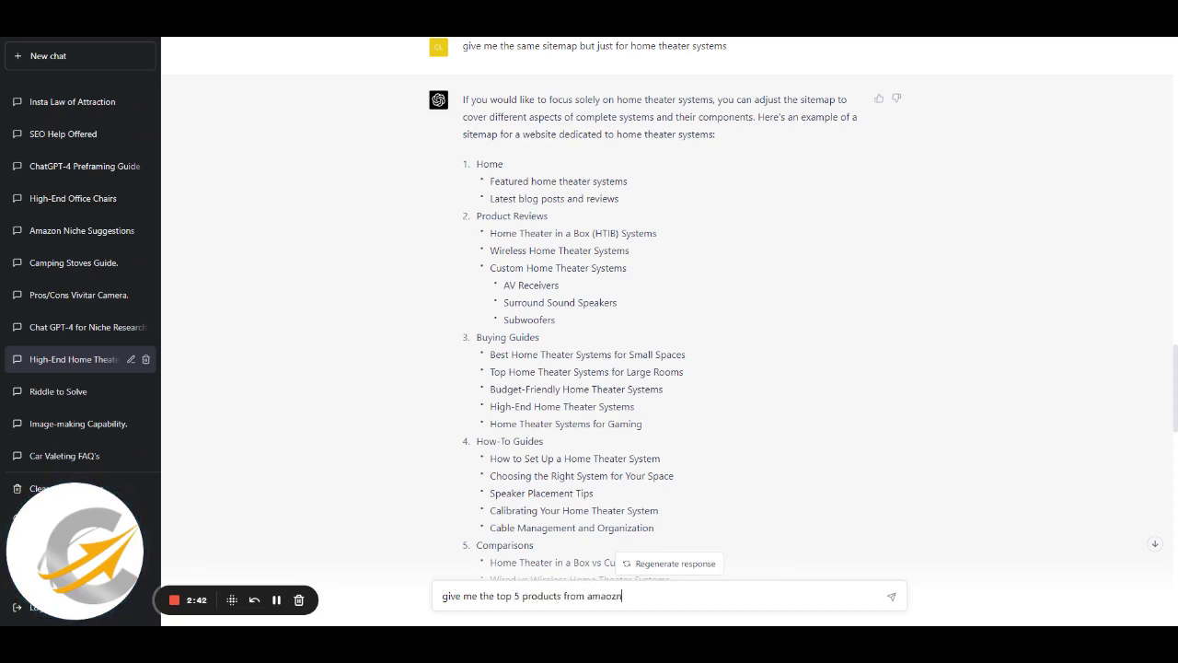
pyautogui.press('BackSpace')
pyautogui.press('BackSpace')
pyautogui.press('BackSpace')
pyautogui.write('zon.com for th')
pyautogui.press('BackSpace')
pyautogui.press('BackSpace')
pyautogui.hotkey('ctrl', 'v')
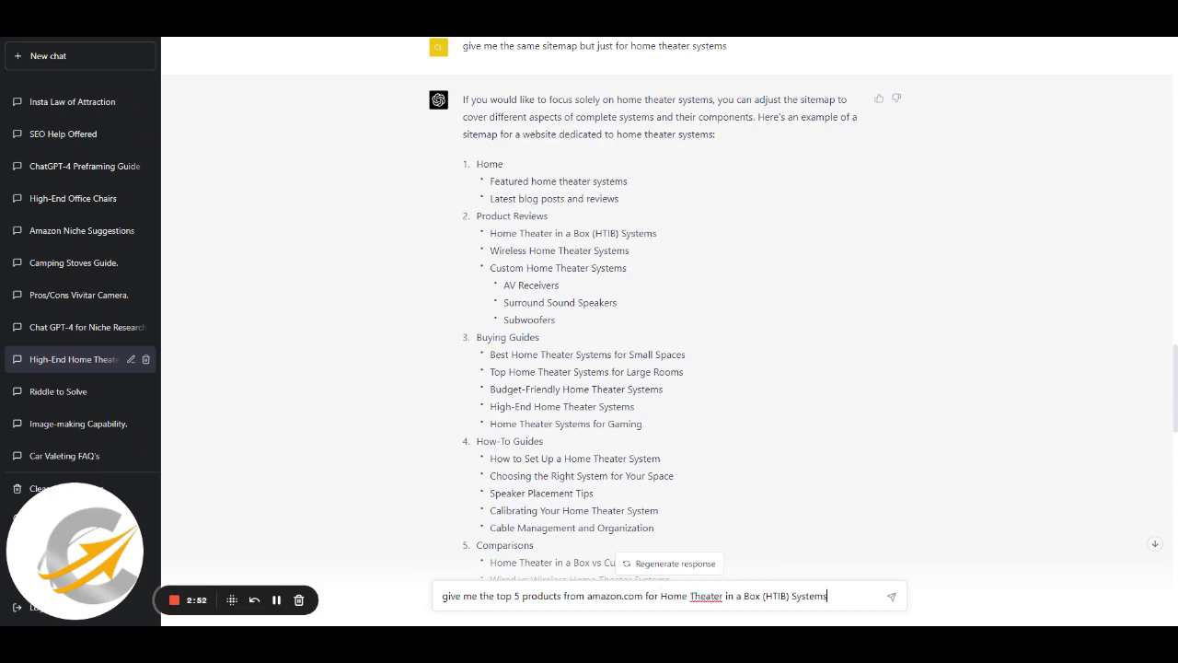
pyautogui.press('Return')
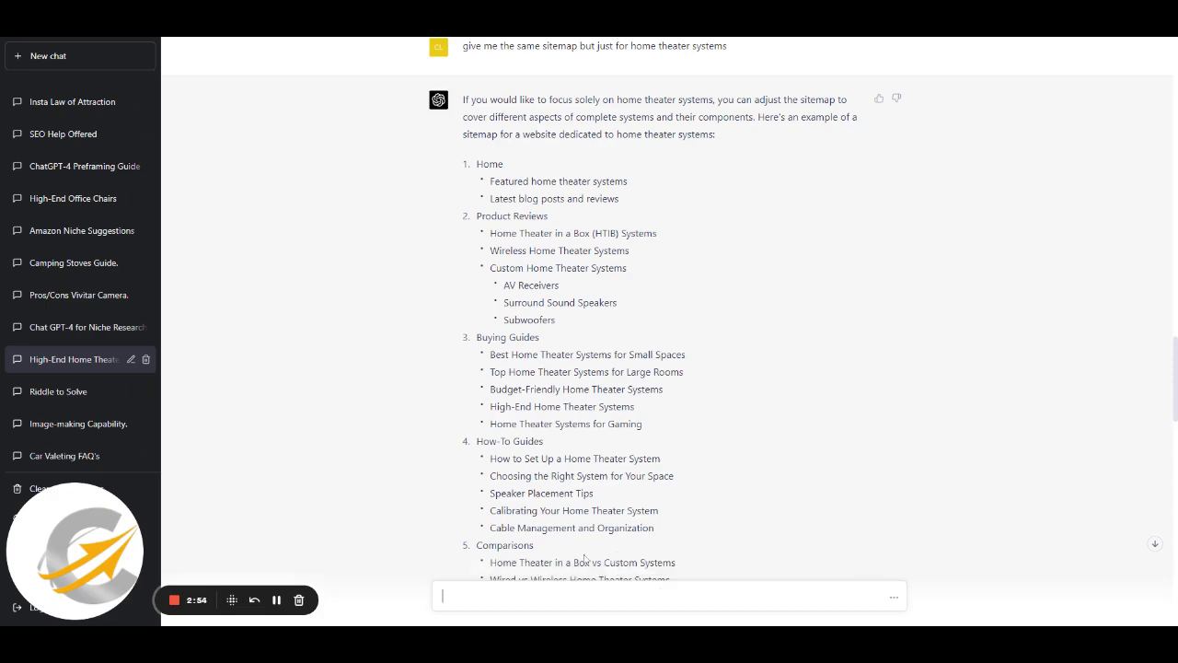
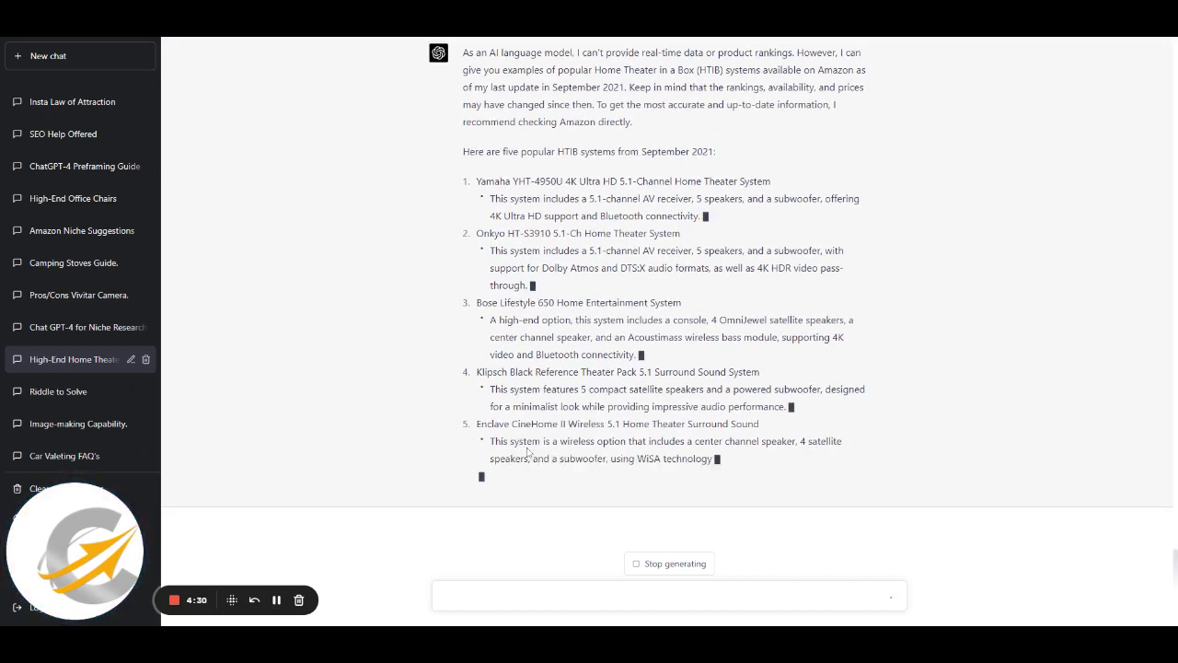
# Go back to the home theater sitemap and select the "Best Home Theater Systems for Small Spaces" entry under Buying Guides for copying
pyautogui.scroll(15, 527, 446)
pyautogui.scroll(10, 528, 440)
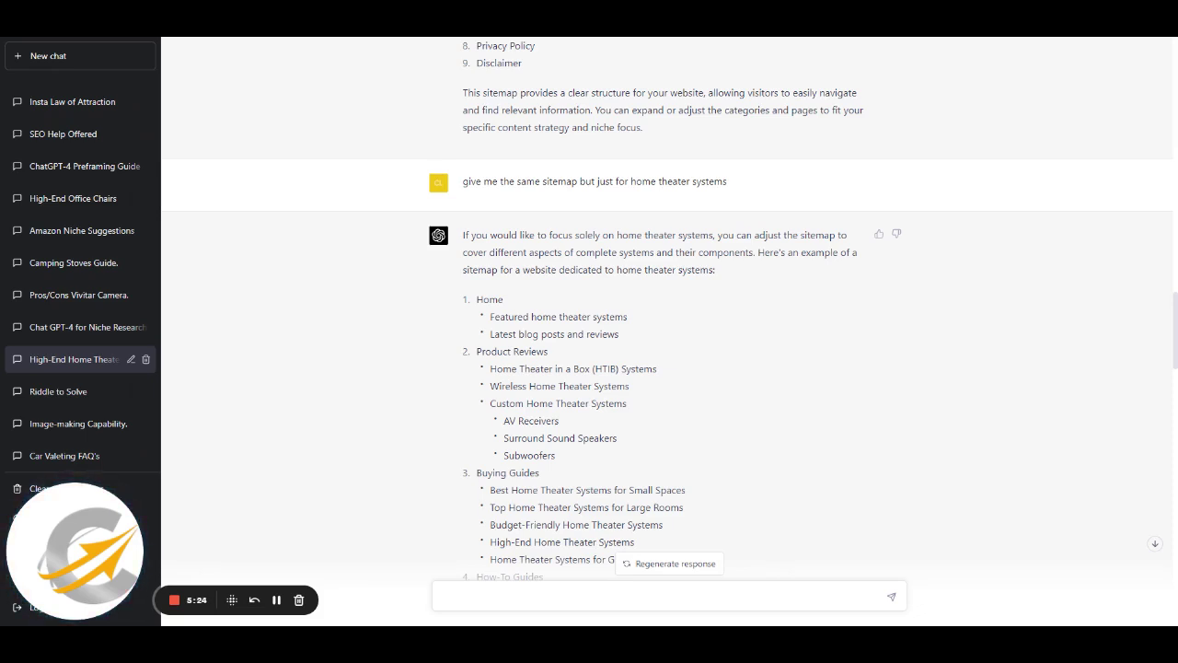
pyautogui.scroll(-2, 667, 322)
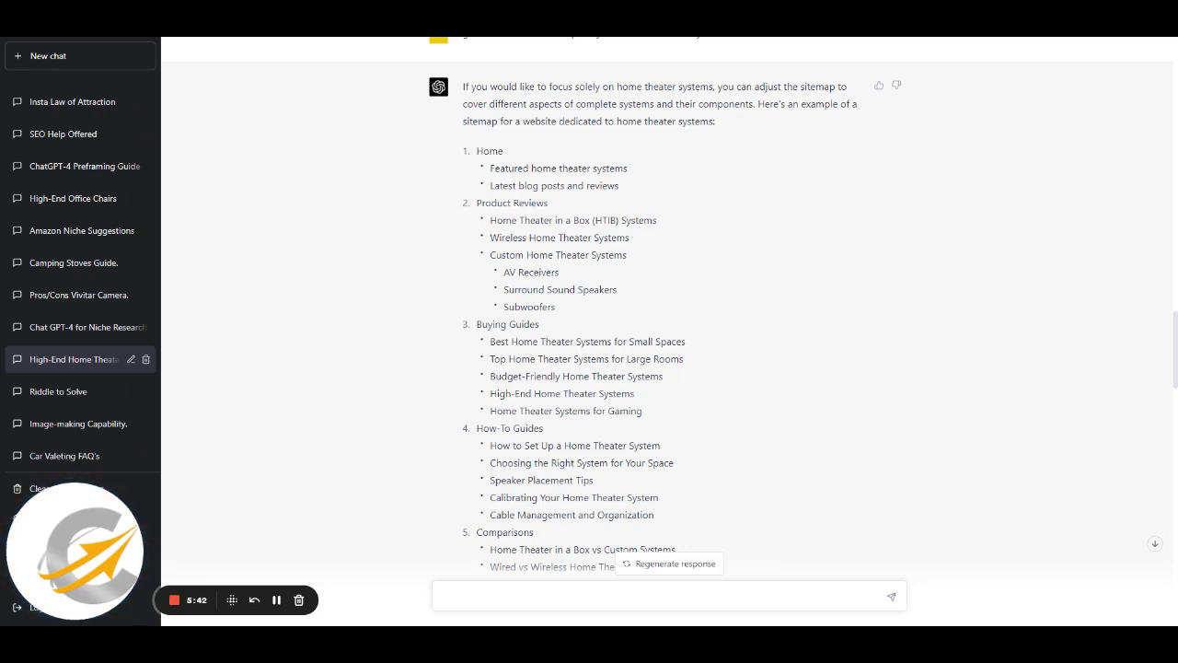
pyautogui.moveTo(688, 343); pyautogui.dragTo(494, 343)
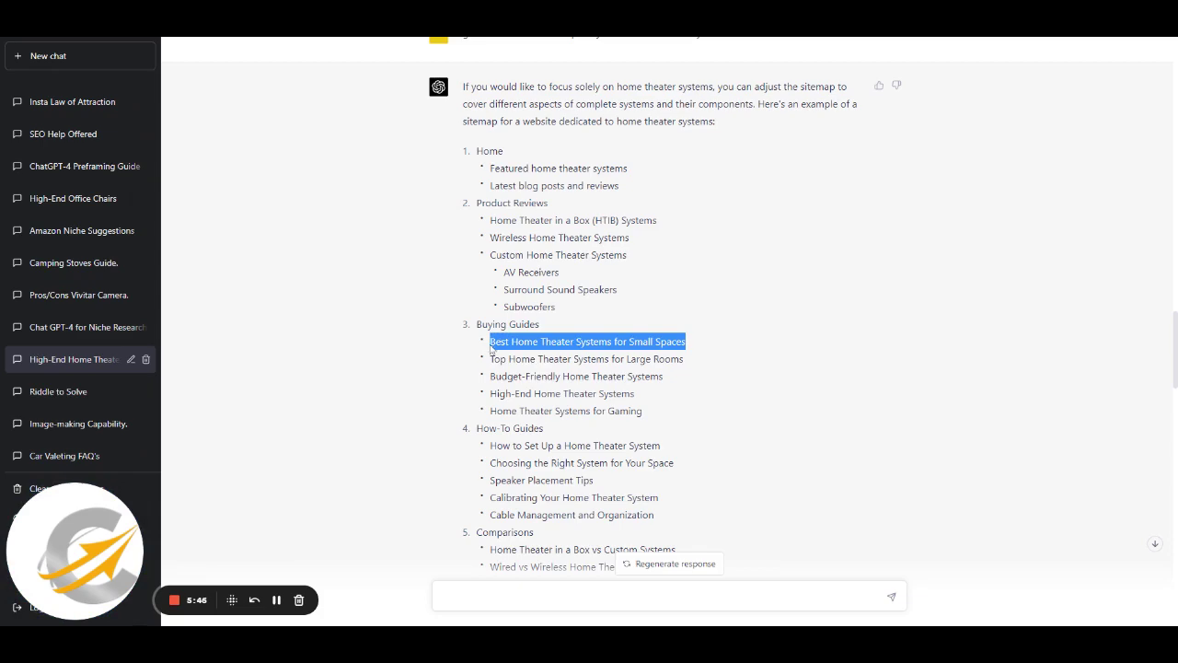
# Submit the prompt "give me the top questions people are likely to ask when looking to buy Best Home Theater Systems for Small Spaces"
pyautogui.scroll(-15, 667, 304)
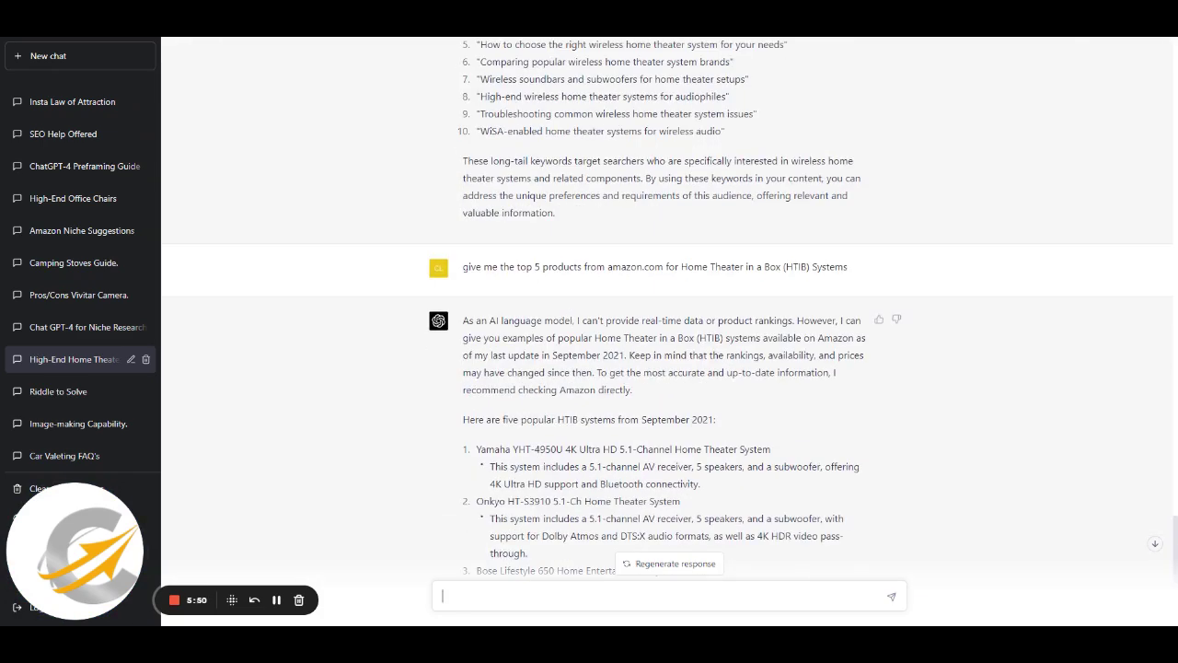
pyautogui.scroll(-3, 565, 534)
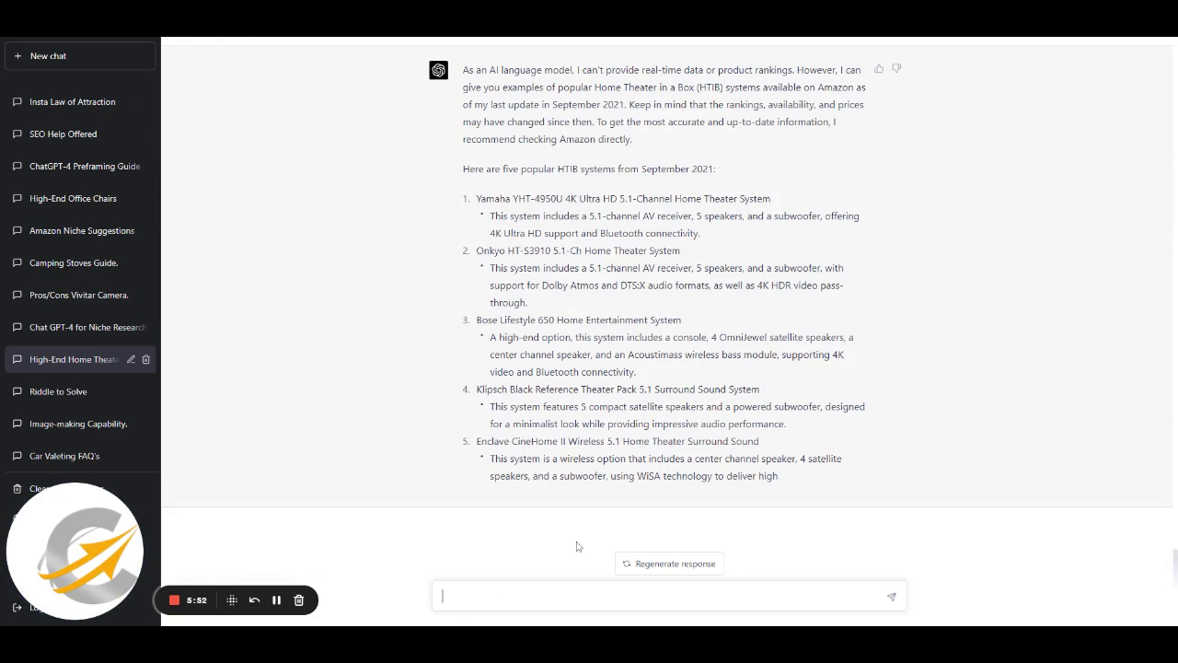
pyautogui.click(577, 595)
pyautogui.write('give me the top questio')
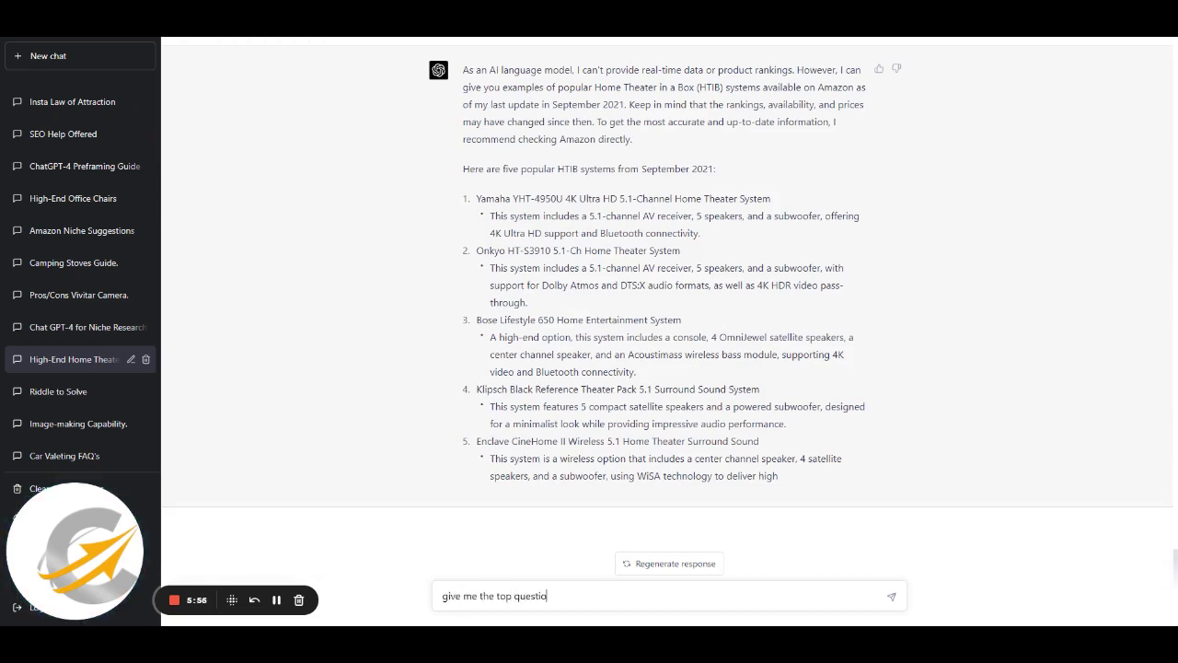
pyautogui.write('ns people are likle')
pyautogui.write('sk when lookin')
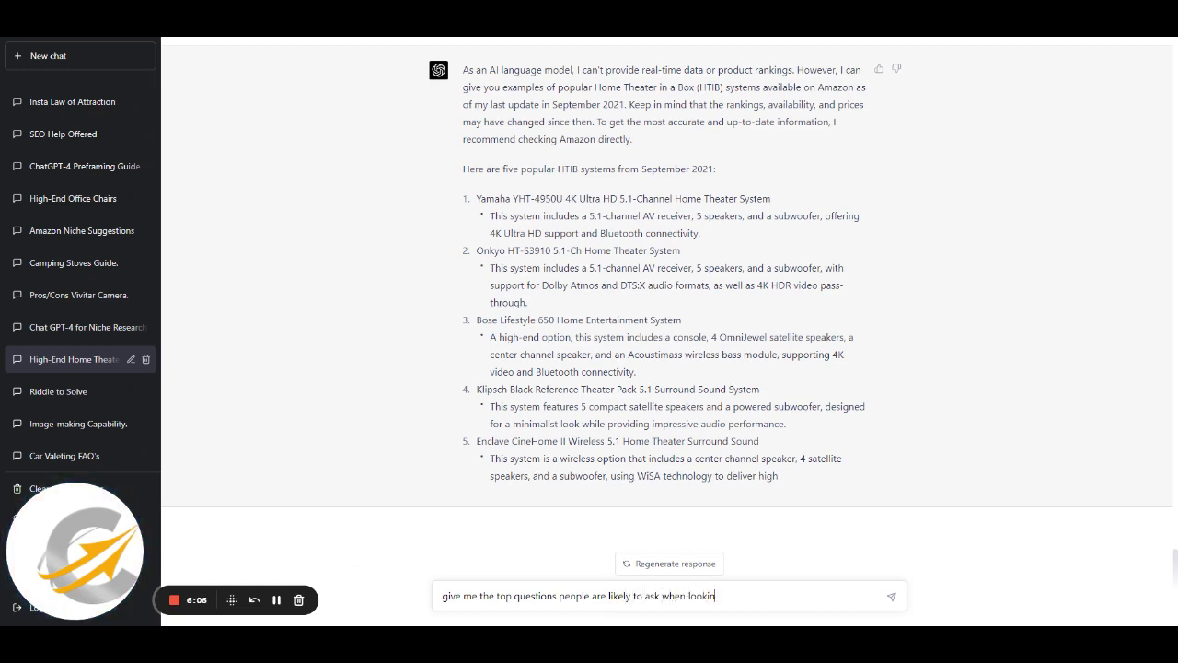
pyautogui.write('g to buy')
pyautogui.write('Best Home Theater Systems for Small Spaces')
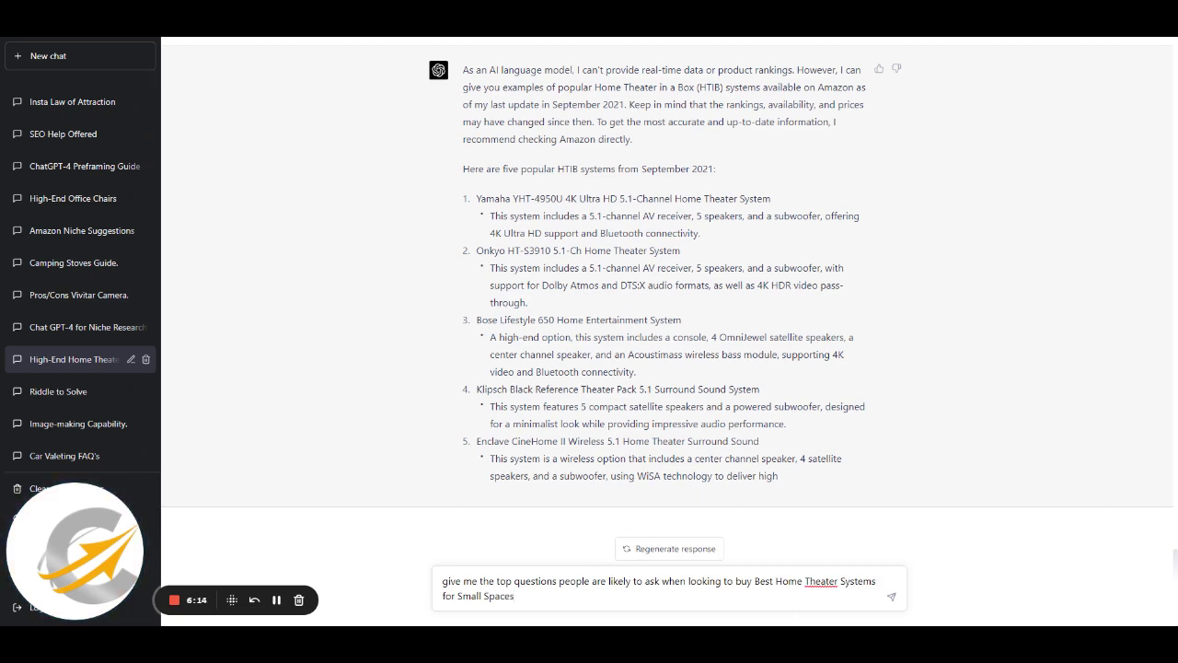
pyautogui.click(892, 597)
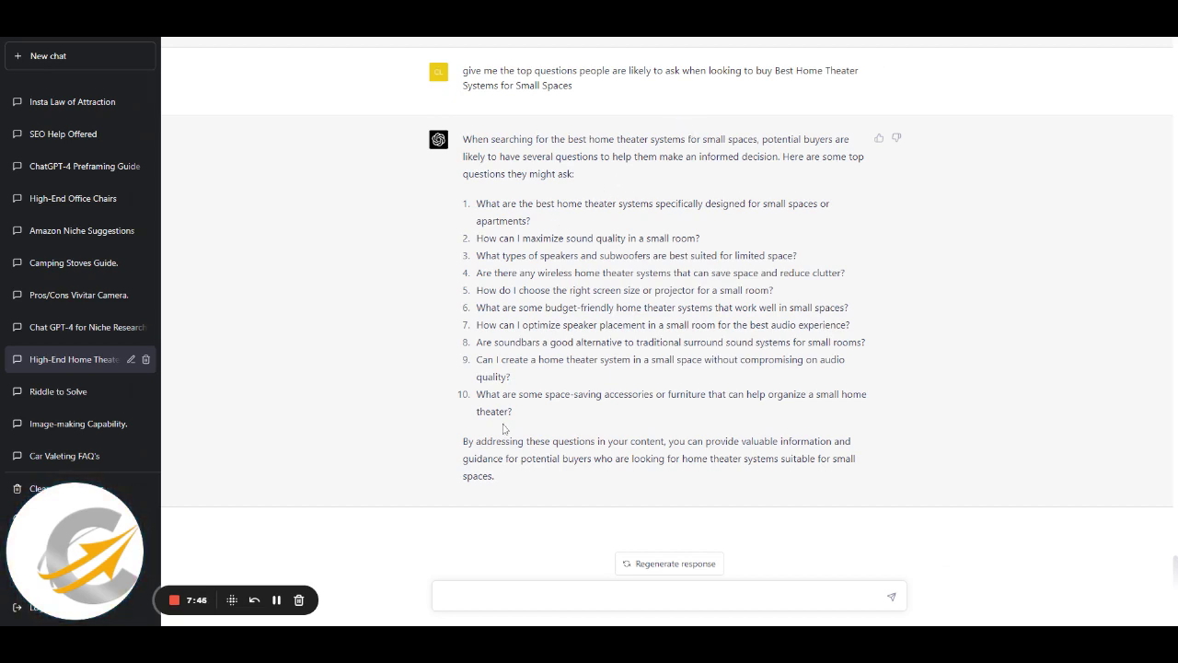
# Copy the ten numbered buyer questions from the latest answer and start a new message
pyautogui.moveTo(519, 421); pyautogui.dragTo(475, 213)
pyautogui.hotkey('ctrl', 'c')
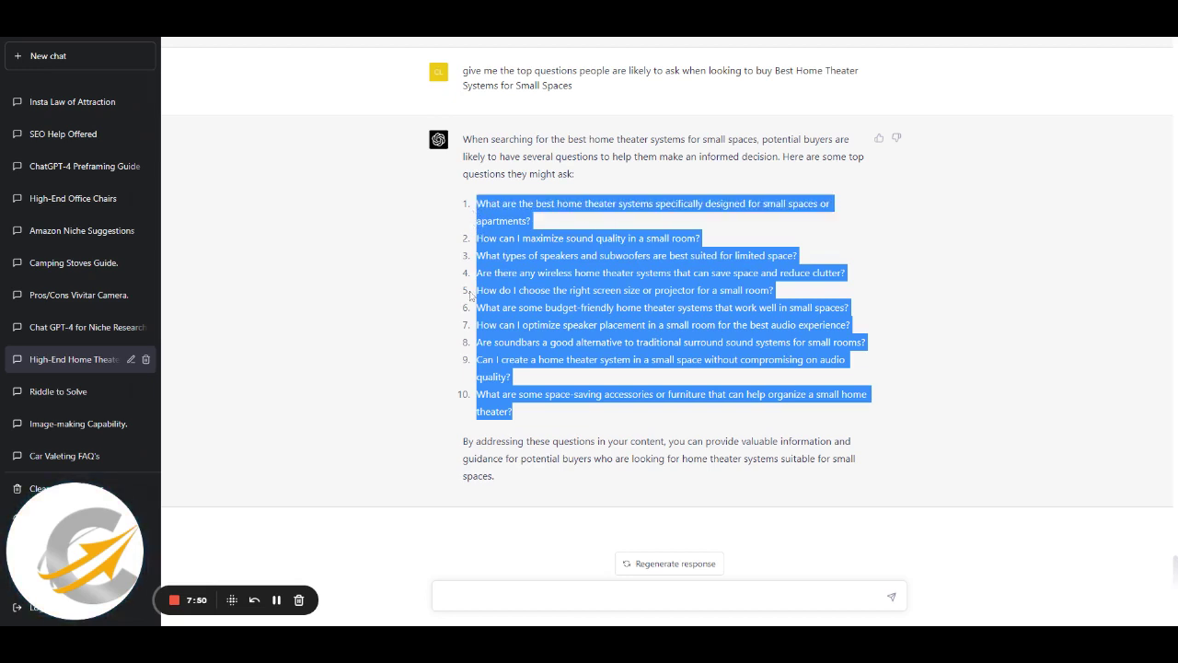
pyautogui.click(488, 592)
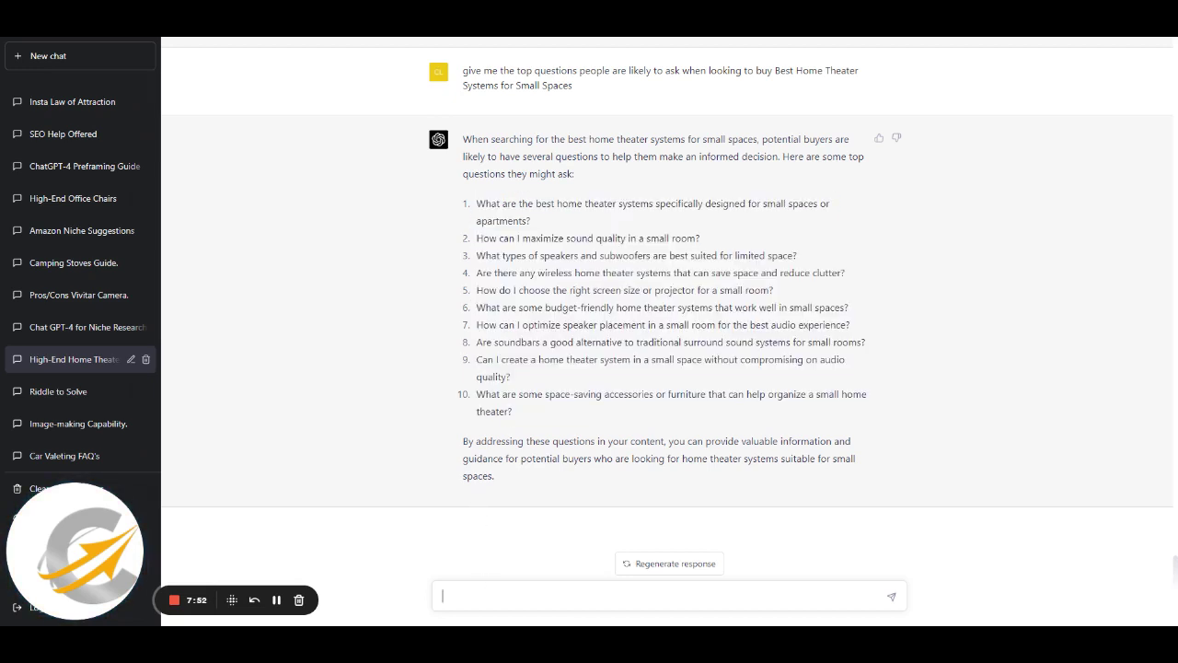
# Draft the prompt "help me write a blog post that will help people buy a home theather system for small spaces and help me include the following questions"
pyautogui.write('help w')
pyautogui.write(' me write')
pyautogui.write(' an article')
pyautogui.press('BackSpace')
pyautogui.press('BackSpace')
pyautogui.press('BackSpace')
pyautogui.press('BackSpace')
pyautogui.press('BackSpace')
pyautogui.press('BackSpace')
pyautogui.write('blog ')
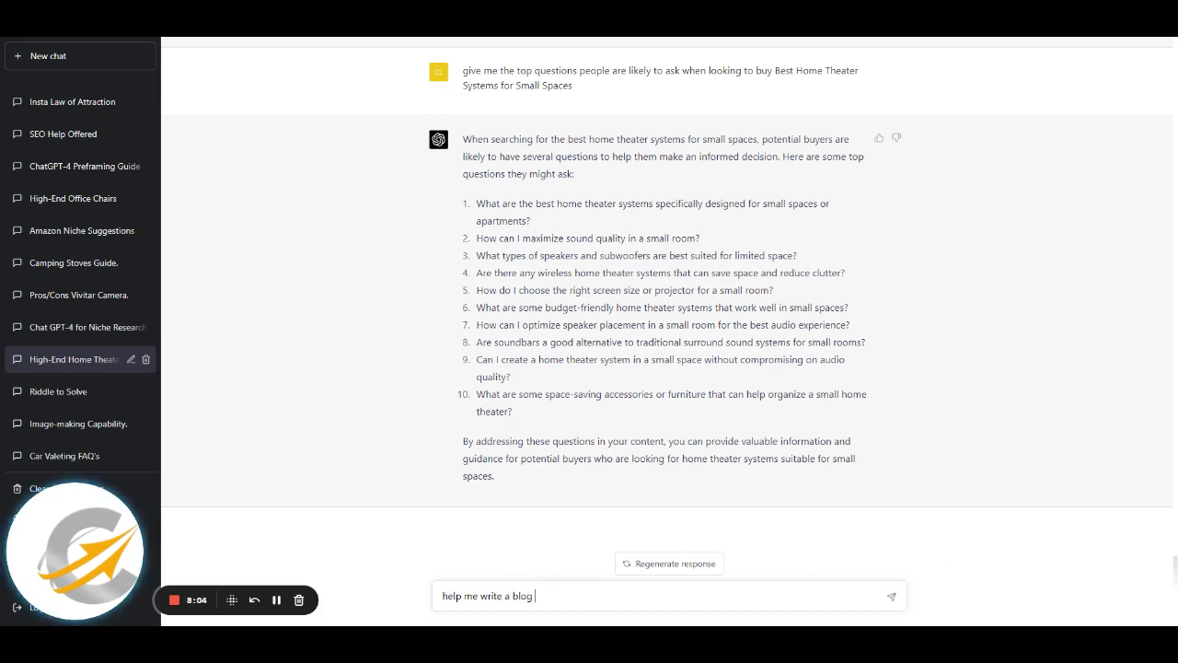
pyautogui.write('post that will')
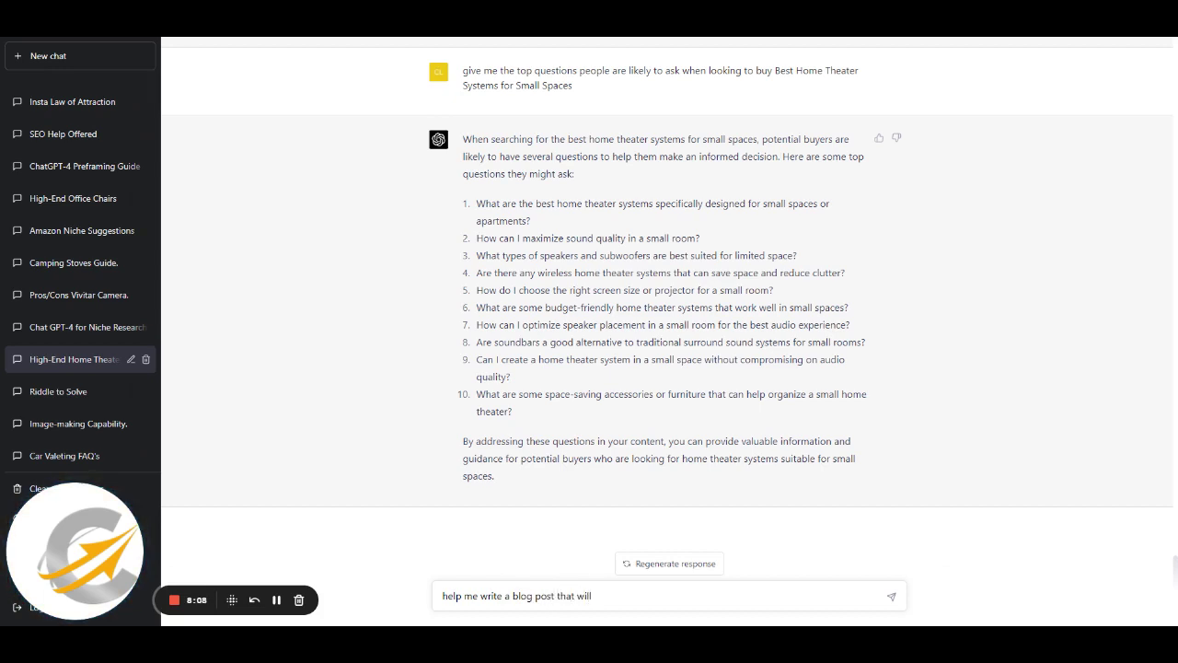
pyautogui.write(' help people ')
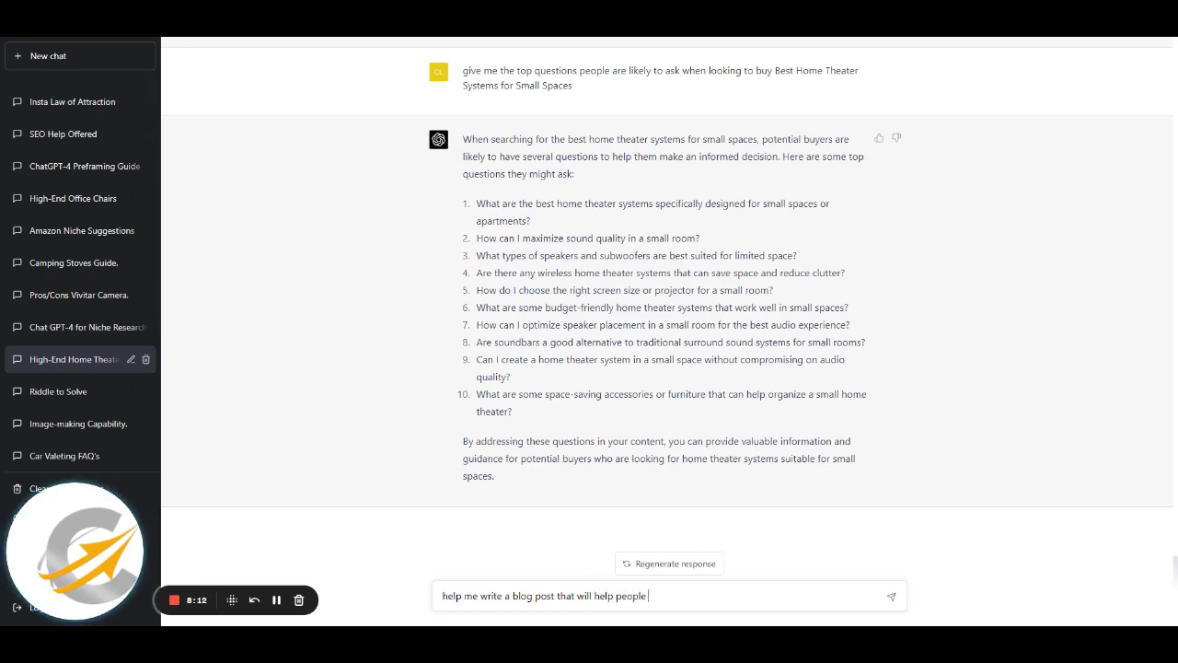
pyautogui.write('buy a home thea')
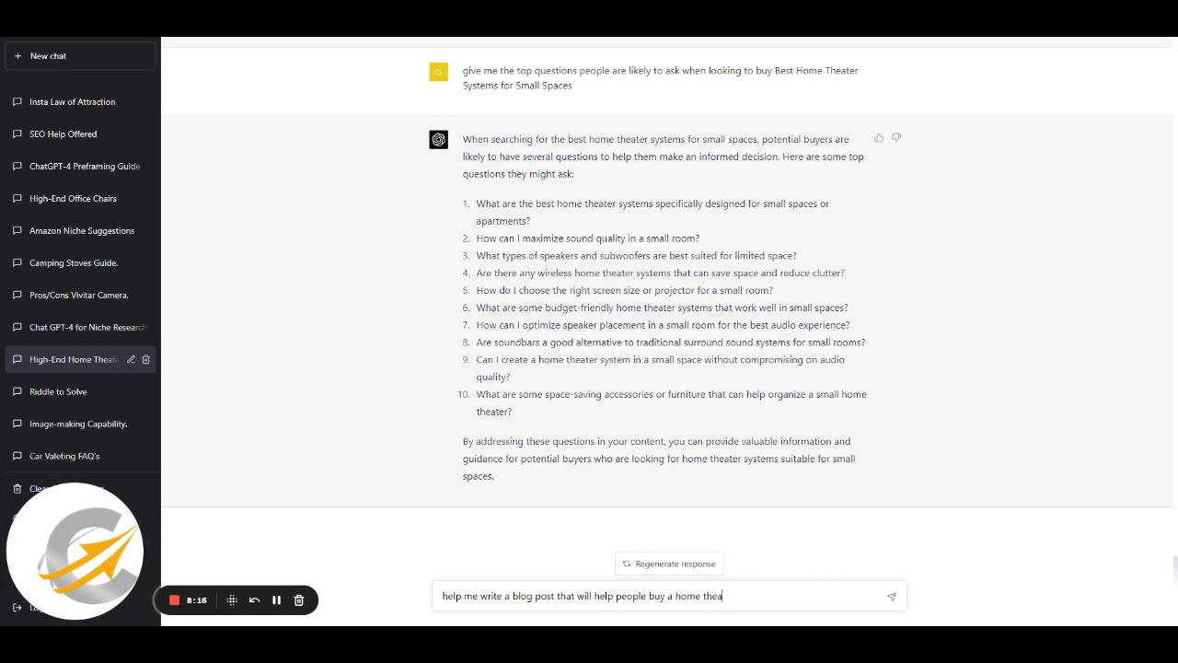
pyautogui.write('ther system for small spa')
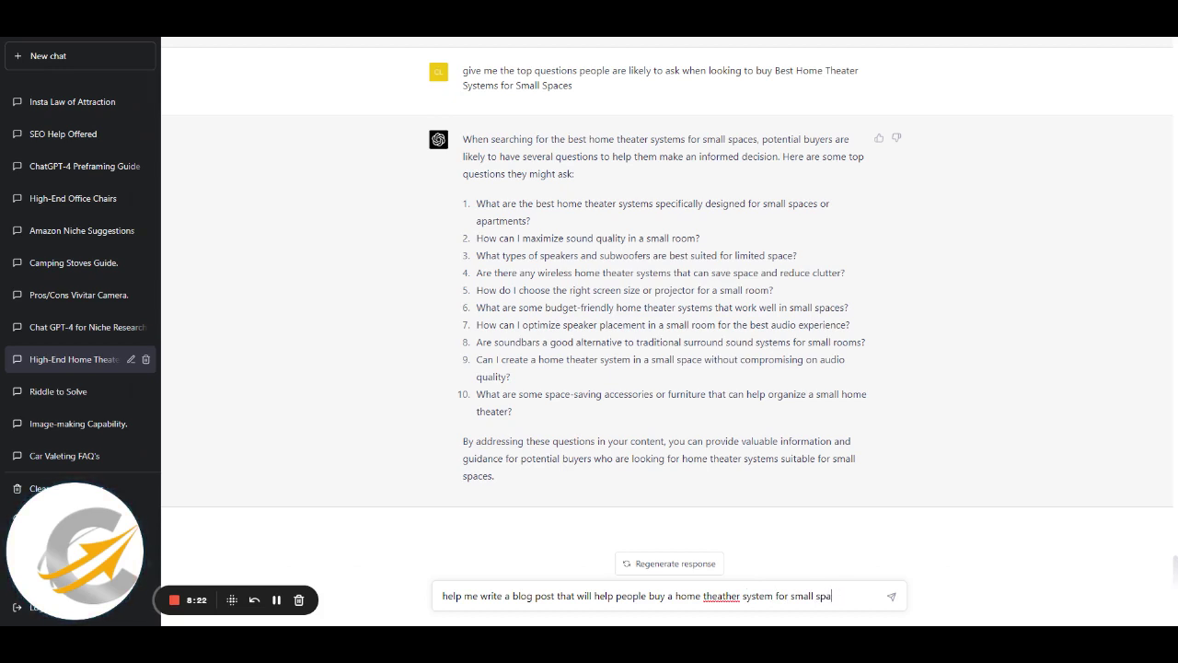
pyautogui.write('vcs and inc')
pyautogui.write('elp me includ')
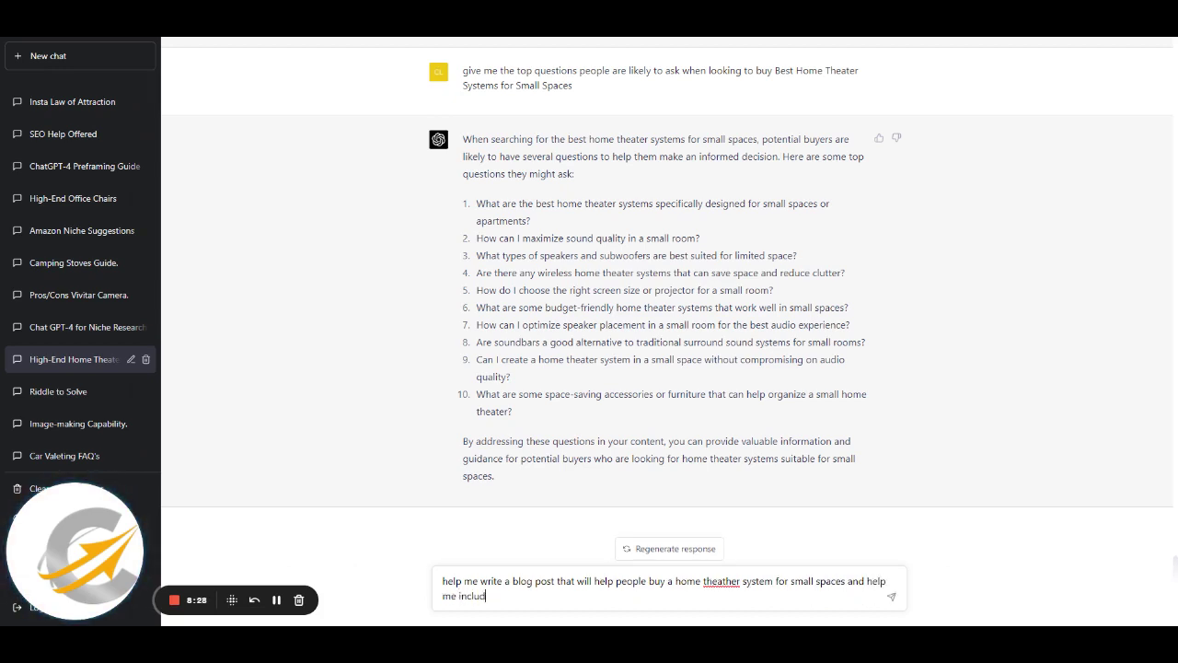
pyautogui.write('e the following questions')
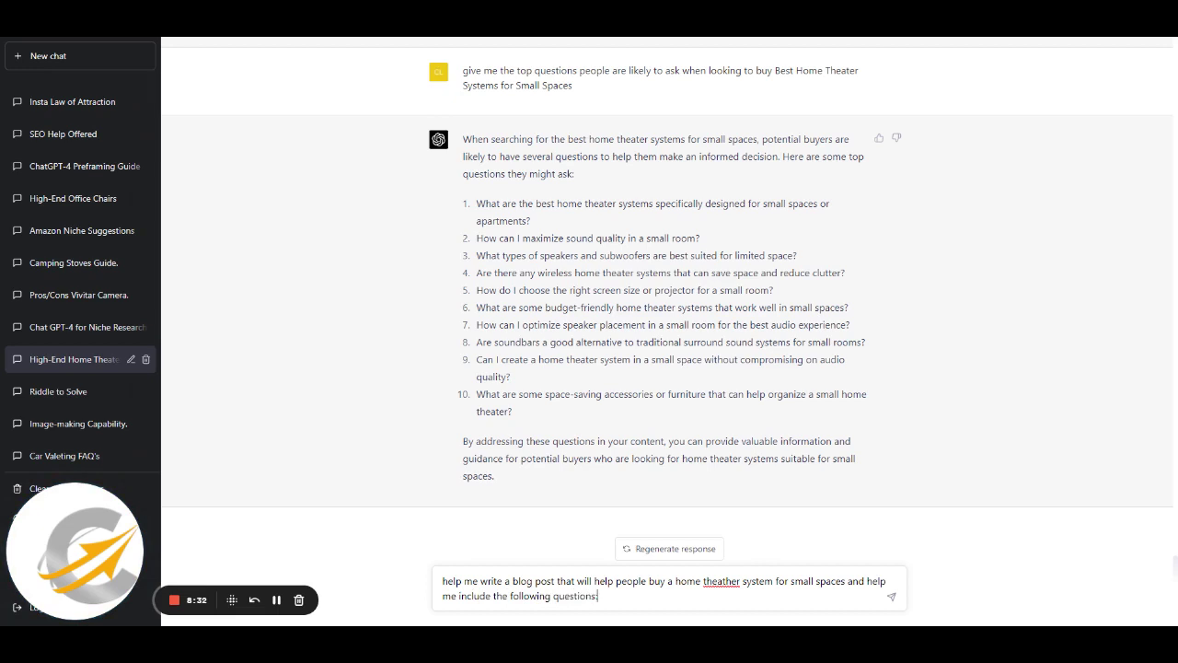
# End the opening sentence with a colon and insert the ten copied questions on the lines below it
pyautogui.write(':')
pyautogui.hotkey('shift', 'Return')
pyautogui.hotkey('ctrl', 'v')
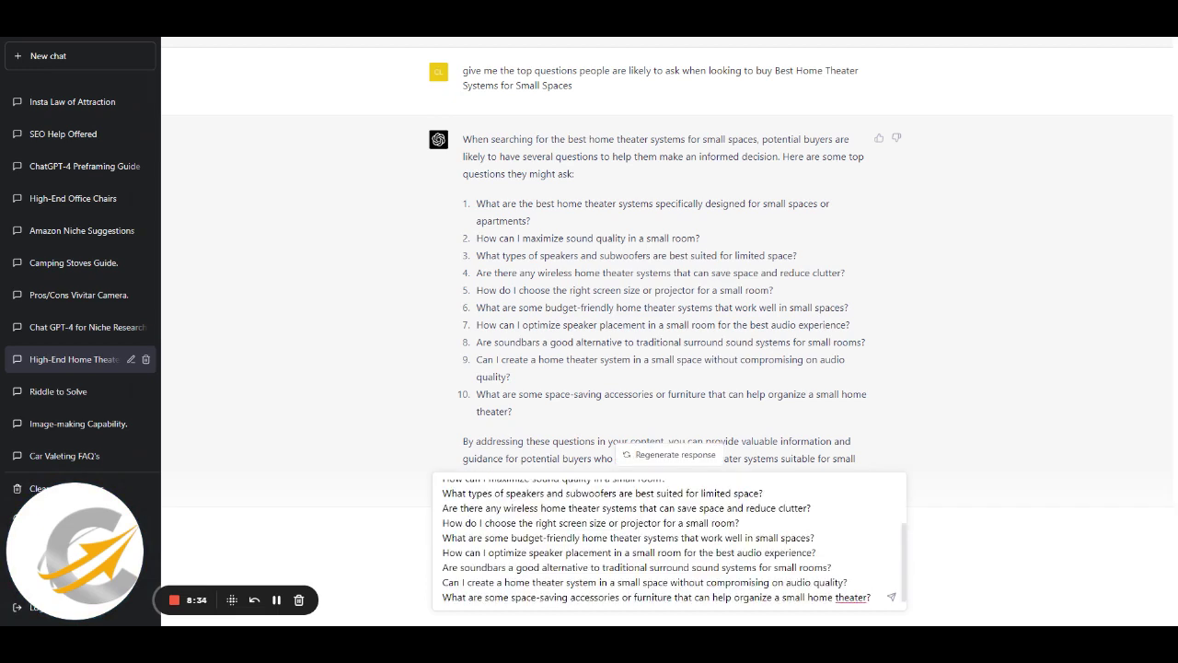
# Add "A bullet point list and guide as well as a description of what to put in each section would be great." and send the prompt
pyautogui.hotkey('shift', 'Return')
pyautogui.hotkey('shift', 'Return')
pyautogui.write('A bull')
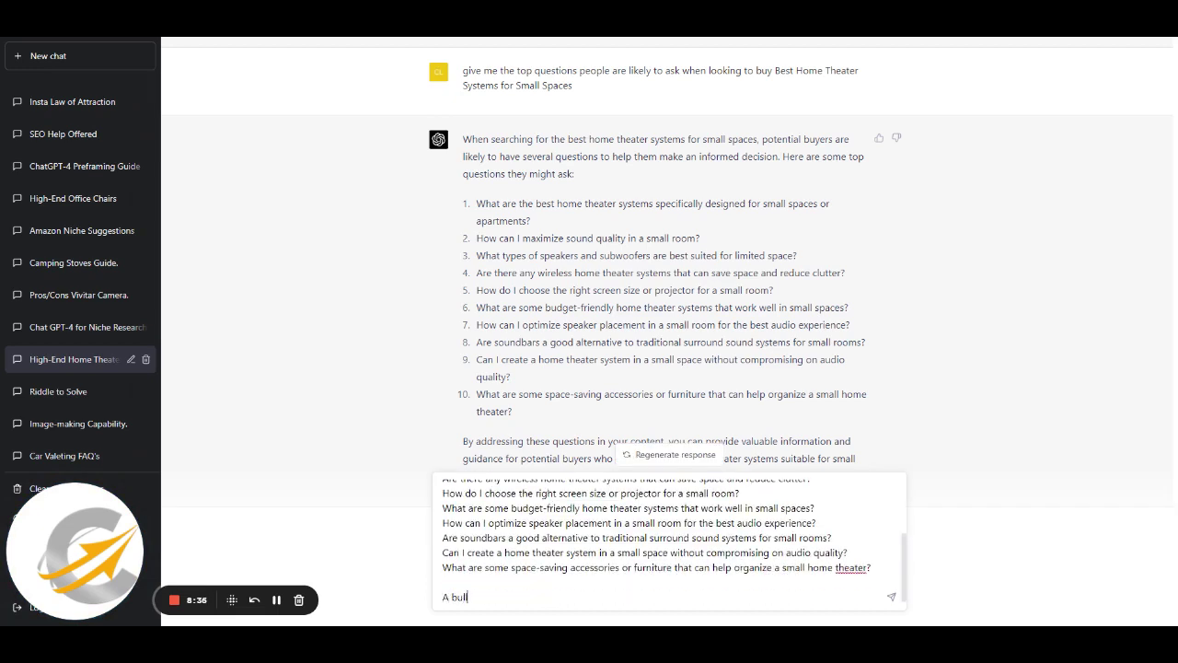
pyautogui.write('et point list and guid')
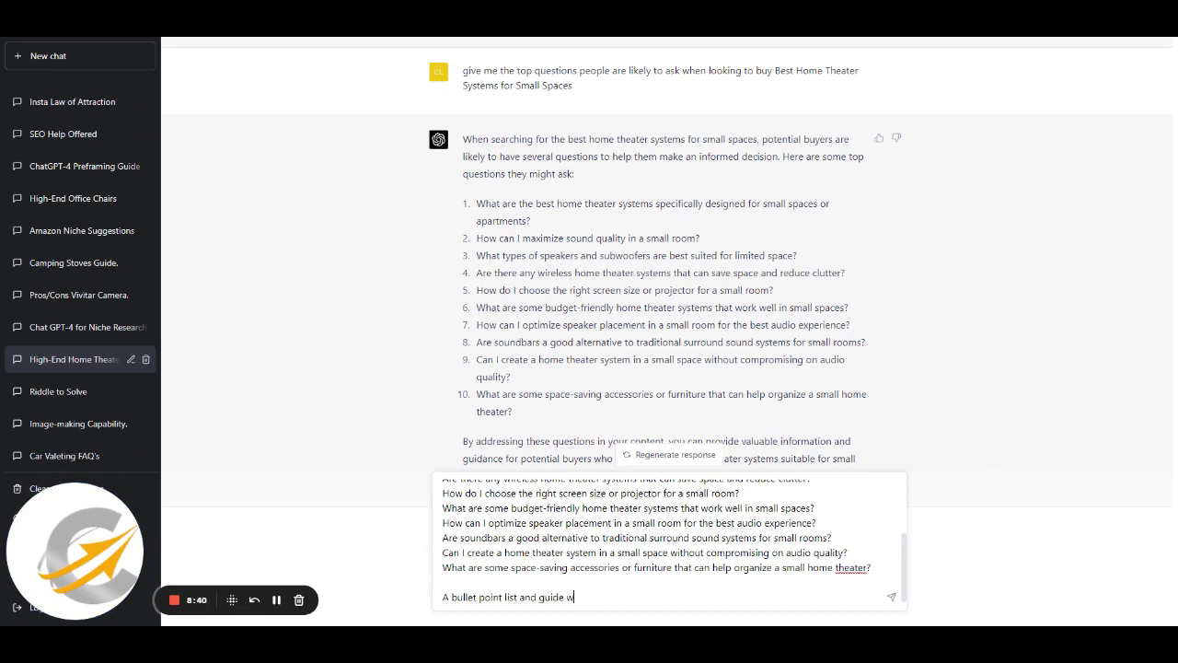
pyautogui.write('e as well as a description of what to put in')
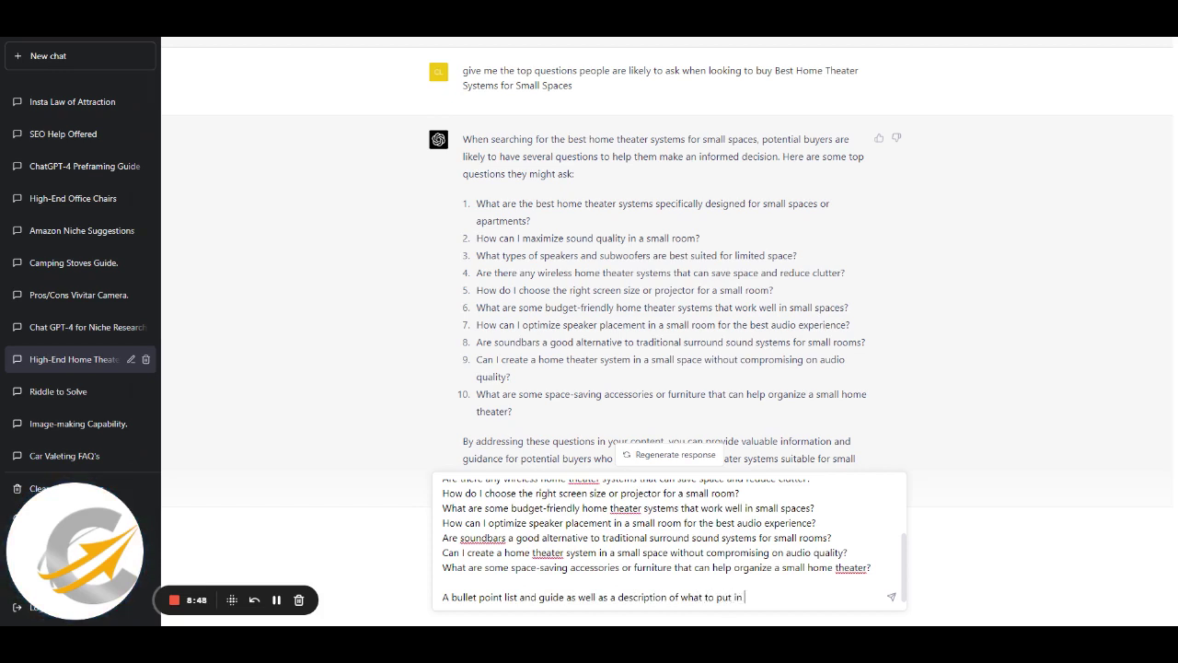
pyautogui.write(' each section would be great.')
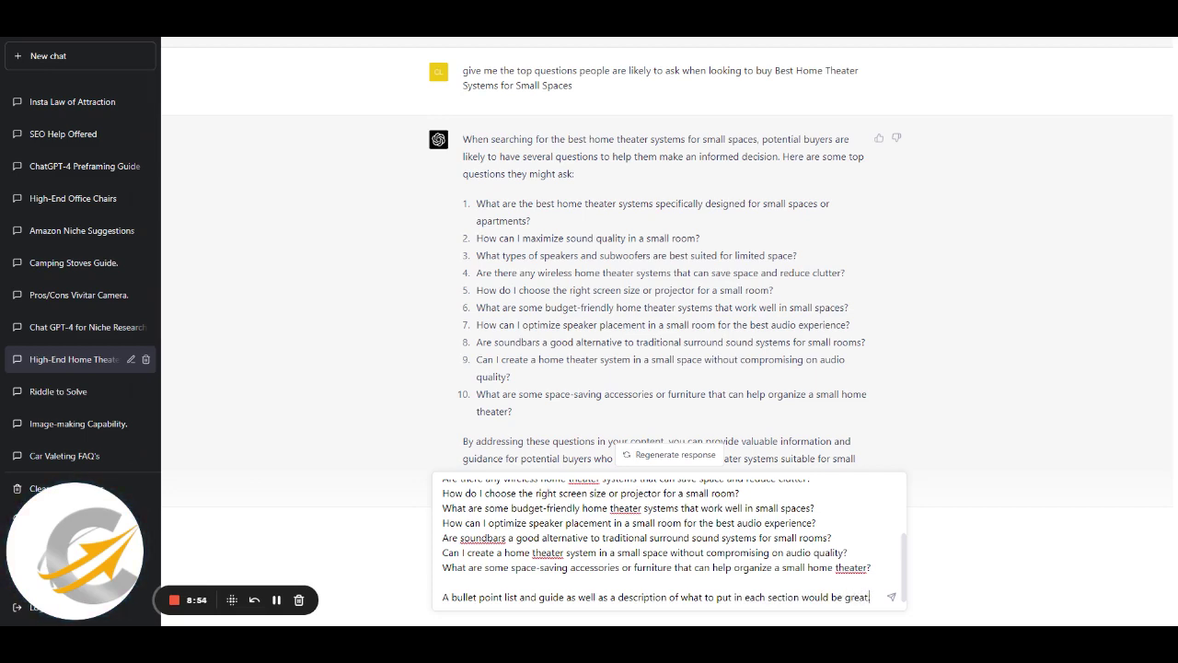
pyautogui.press('Return')
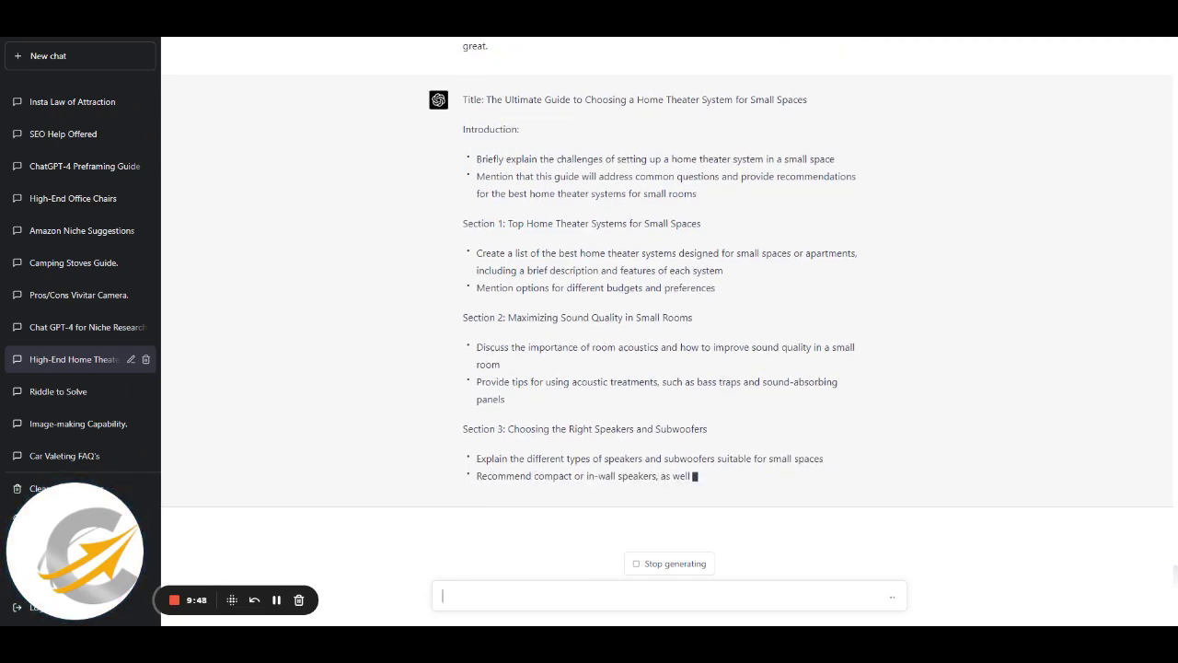
# Review the blog post outline's sections against the submitted questions and the home theater sitemap earlier in the chat
pyautogui.scroll(4, 586, 428)
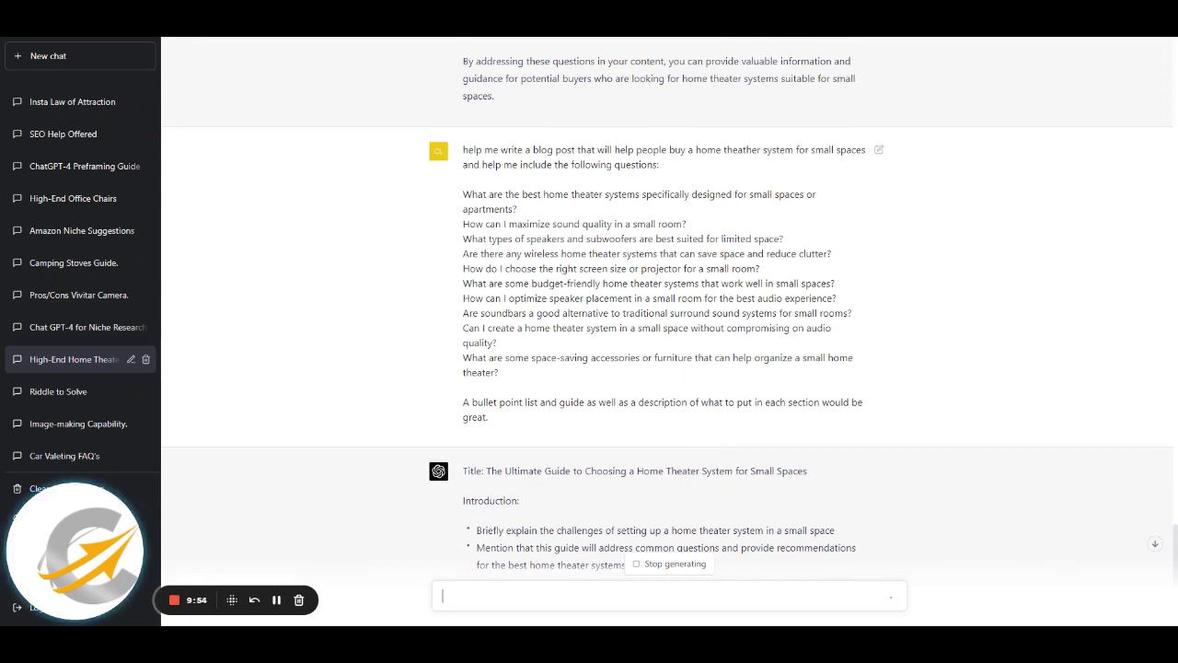
pyautogui.scroll(-3, 713, 377)
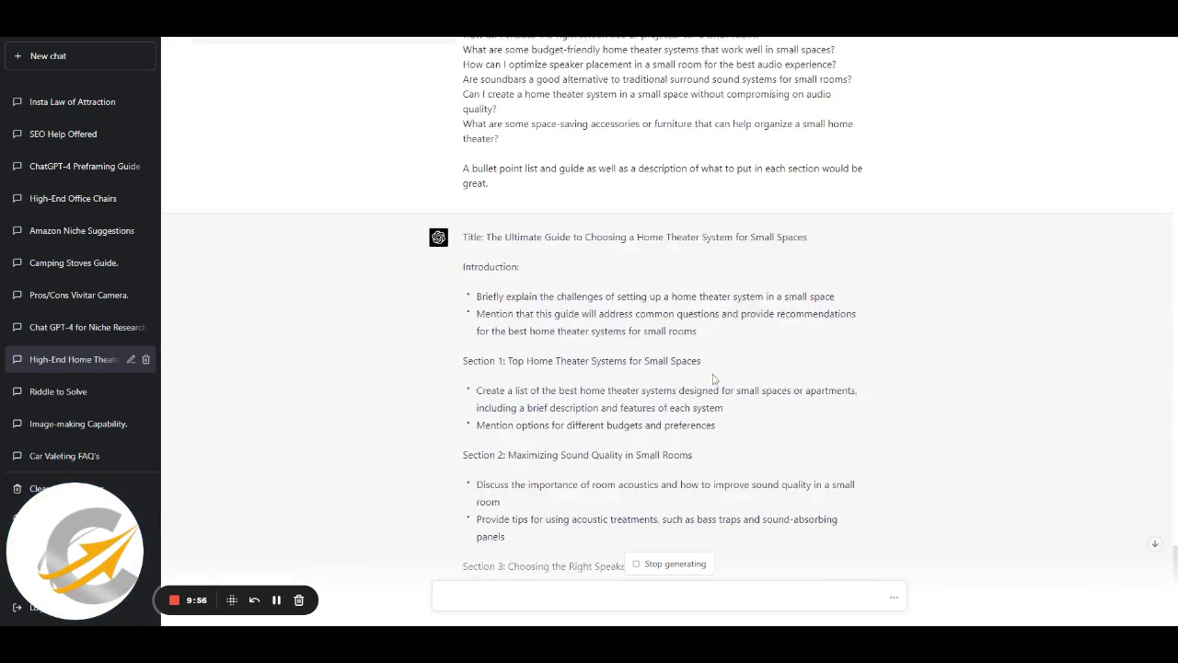
pyautogui.scroll(-3, 712, 377)
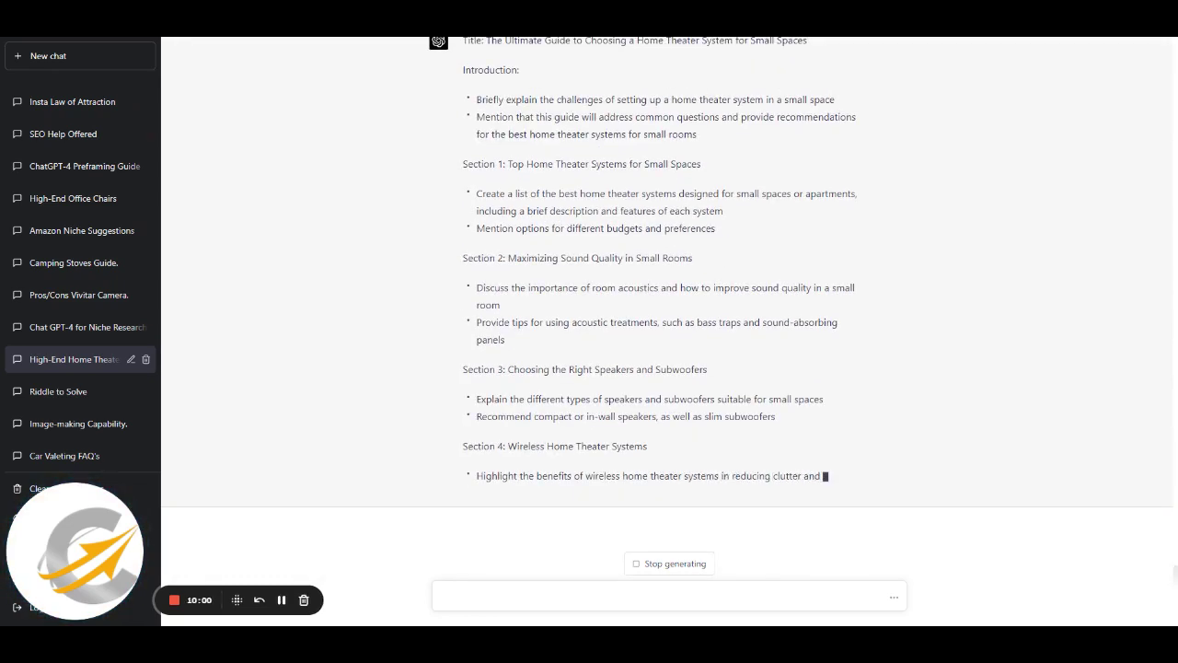
pyautogui.moveTo(709, 369); pyautogui.dragTo(513, 358)
pyautogui.click(739, 338)
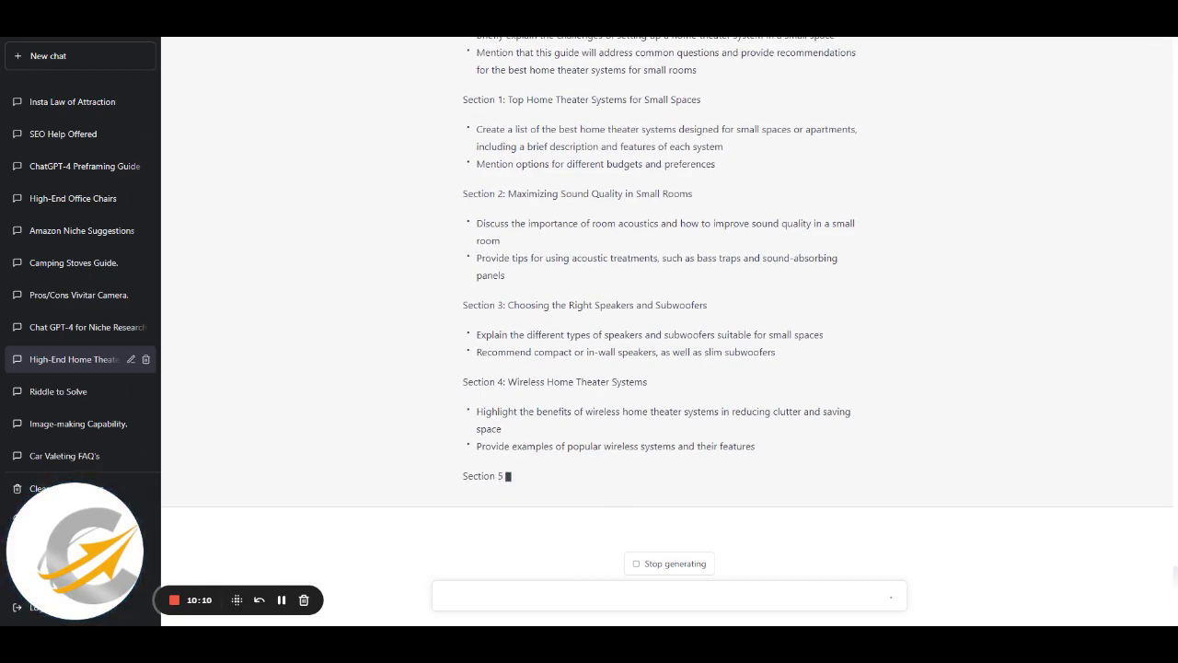
pyautogui.scroll(20, 743, 336)
pyautogui.scroll(-20, 743, 336)
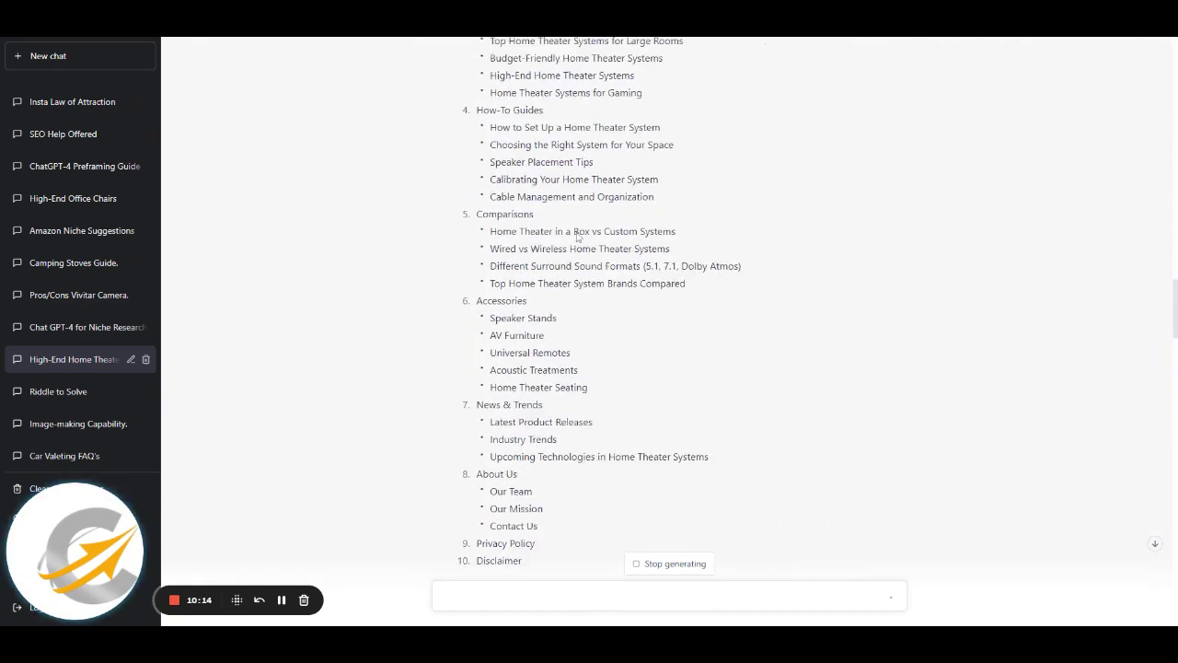
pyautogui.scroll(2, 577, 237)
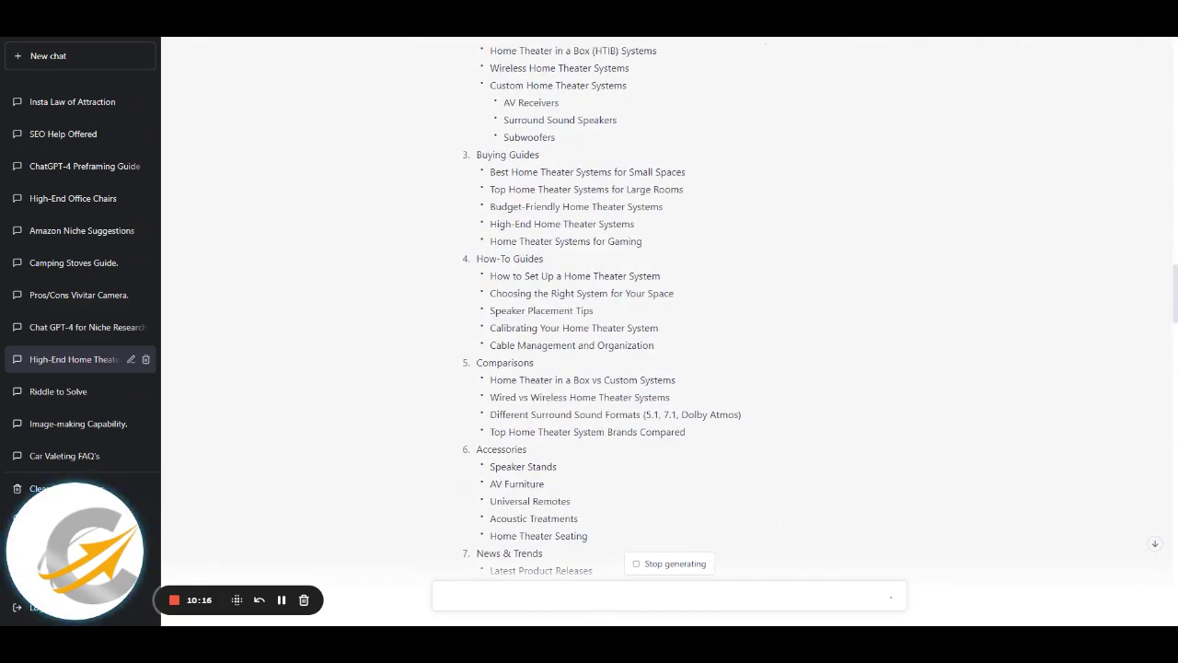